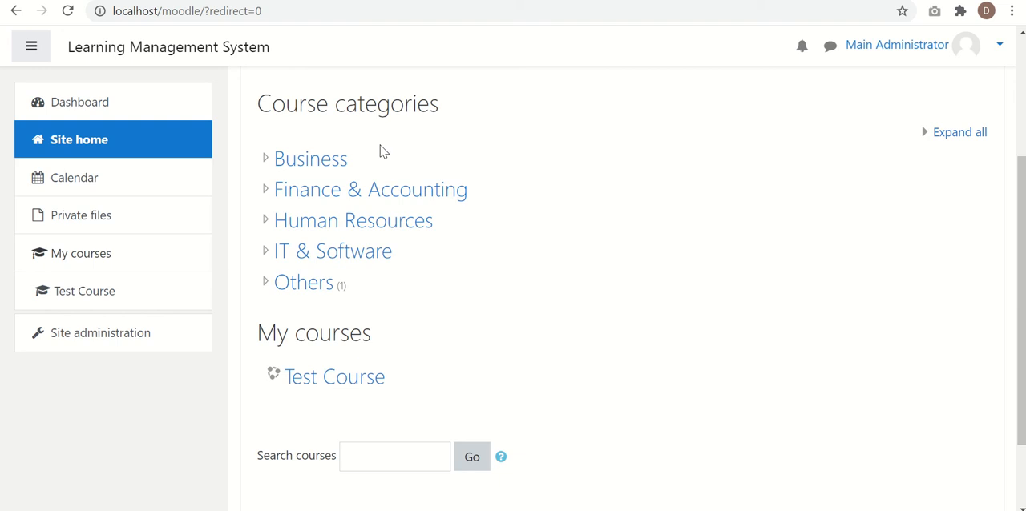
- Open the course and category management page within the site administration's course settings
{"action": "left_click", "coordinate": [123, 347]}
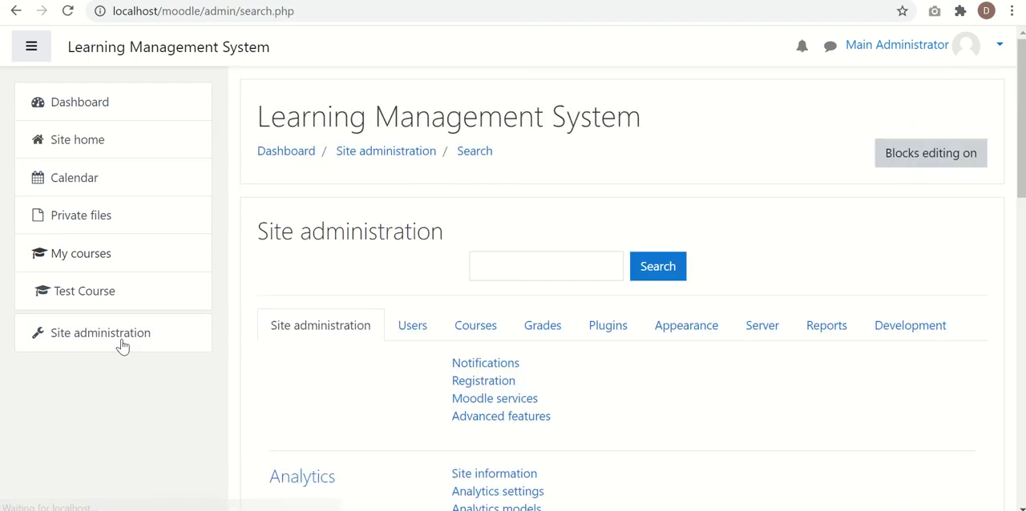
{"action": "scroll", "coordinate": [335, 310], "scroll_direction": "down", "scroll_amount": 1}
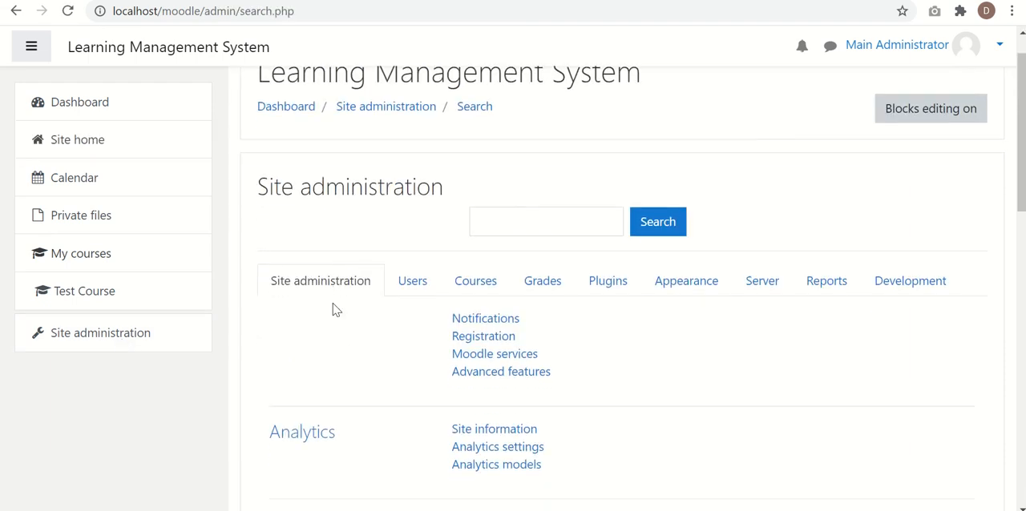
{"action": "left_click", "coordinate": [476, 280]}
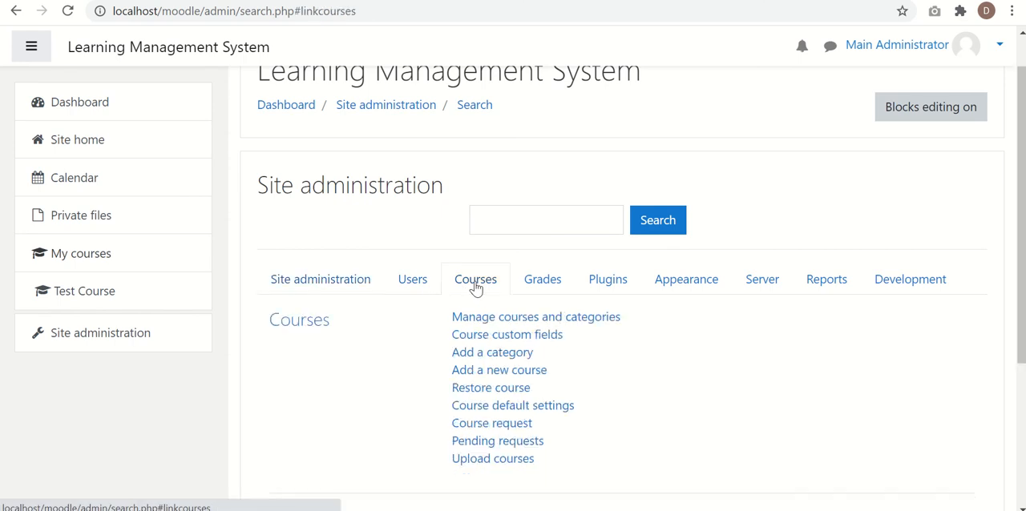
{"action": "scroll", "coordinate": [380, 347], "scroll_direction": "down", "scroll_amount": 2}
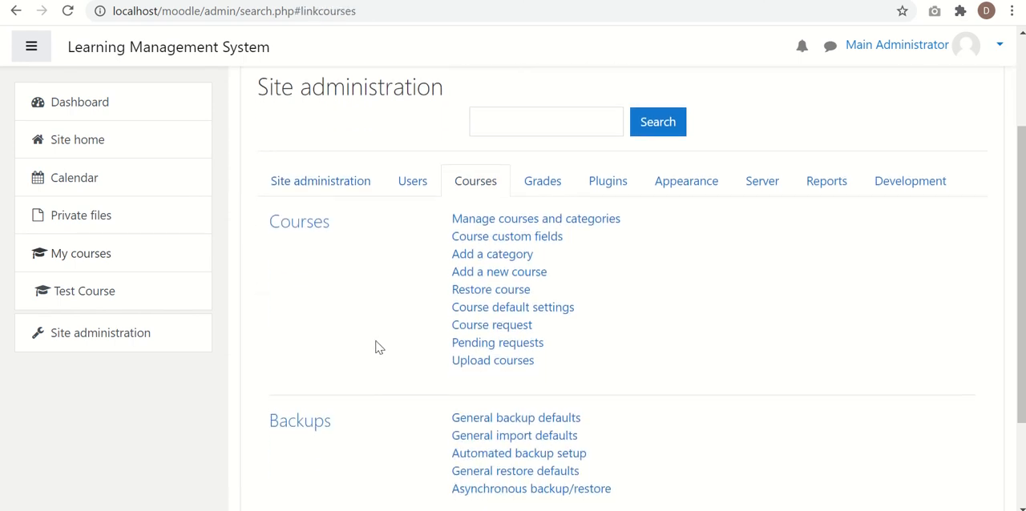
{"action": "left_click", "coordinate": [590, 229]}
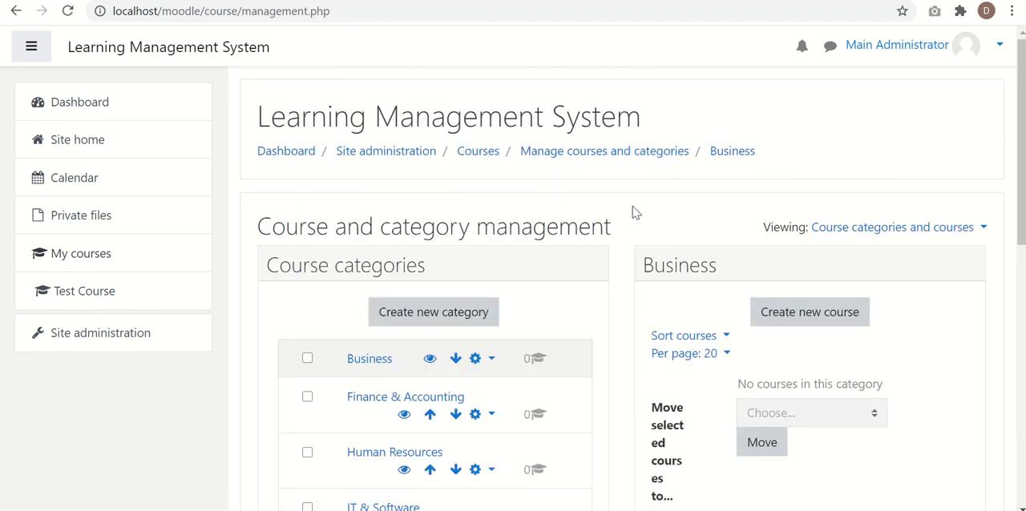
- Start creating a new course category and look over the fields of its form
{"action": "scroll", "coordinate": [633, 212], "scroll_direction": "down", "scroll_amount": 2}
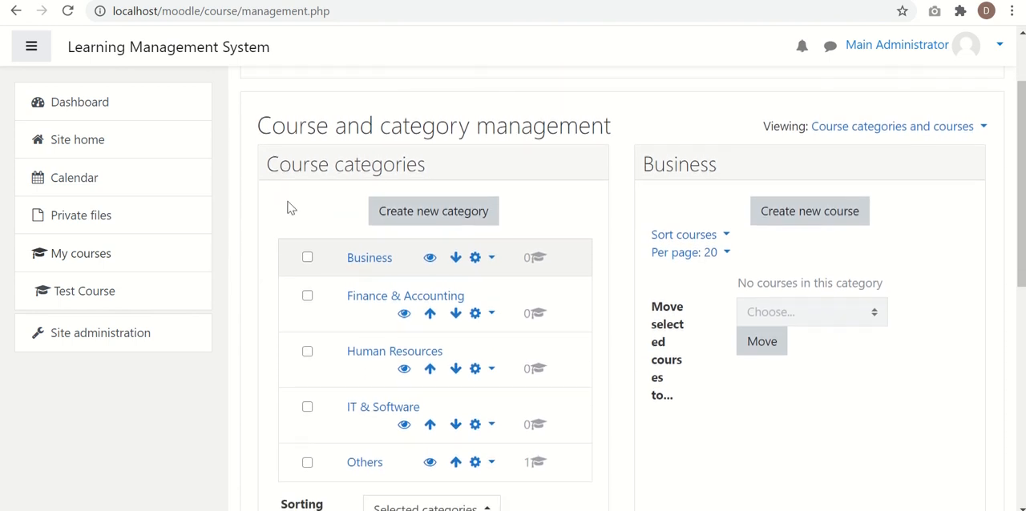
{"action": "scroll", "coordinate": [290, 205], "scroll_direction": "down", "scroll_amount": 1}
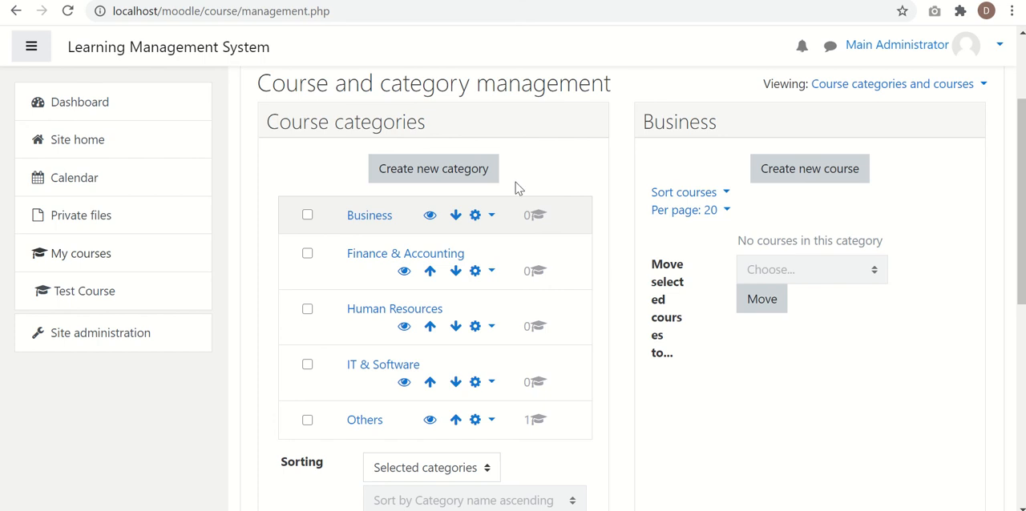
{"action": "left_click", "coordinate": [439, 177]}
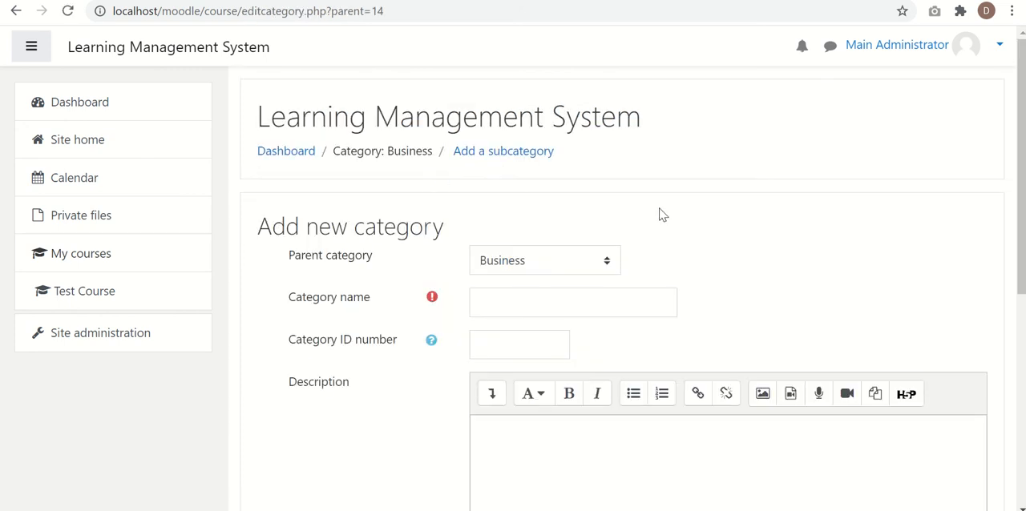
{"action": "scroll", "coordinate": [664, 215], "scroll_direction": "down", "scroll_amount": 1}
{"action": "scroll", "coordinate": [663, 215], "scroll_direction": "up", "scroll_amount": 1}
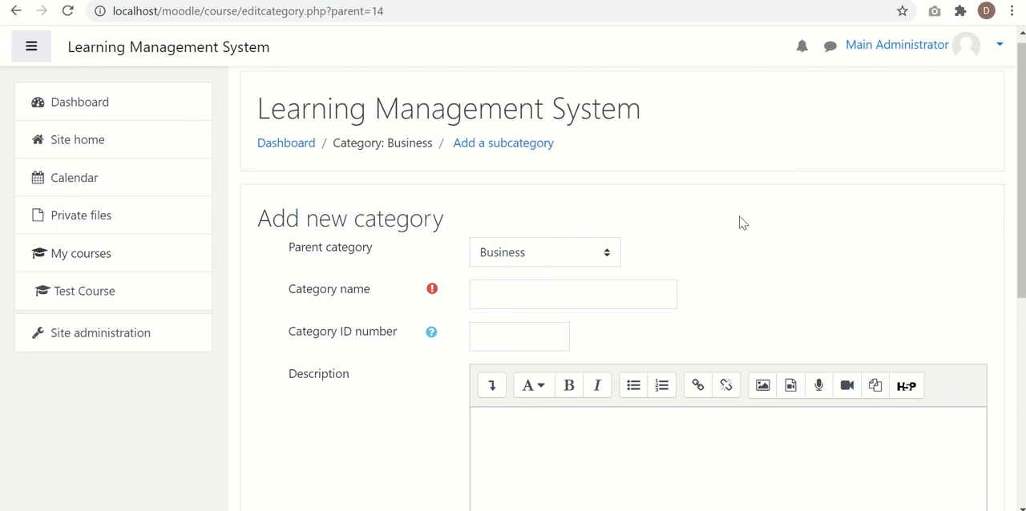
{"action": "scroll", "coordinate": [740, 222], "scroll_direction": "down", "scroll_amount": 3}
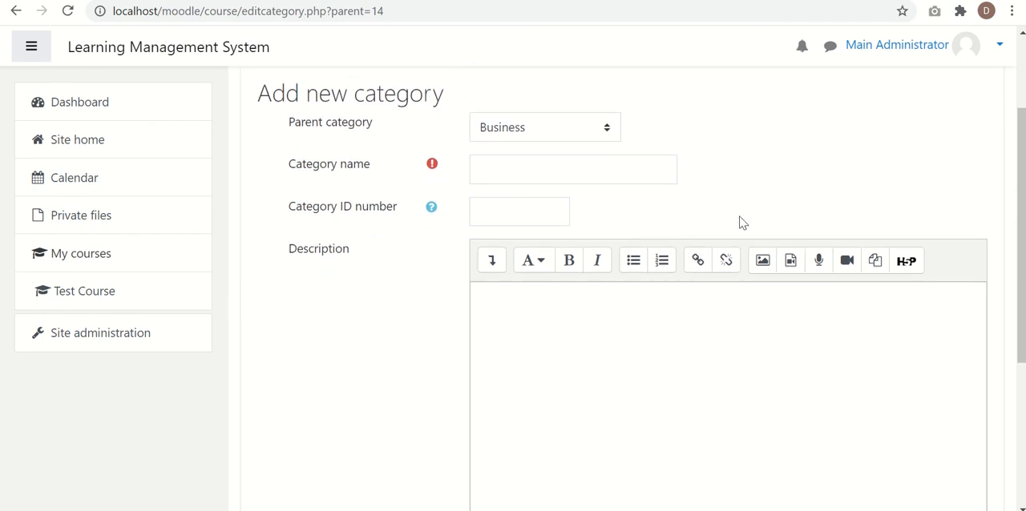
{"action": "scroll", "coordinate": [740, 222], "scroll_direction": "down", "scroll_amount": 1}
{"action": "scroll", "coordinate": [740, 222], "scroll_direction": "up", "scroll_amount": 1}
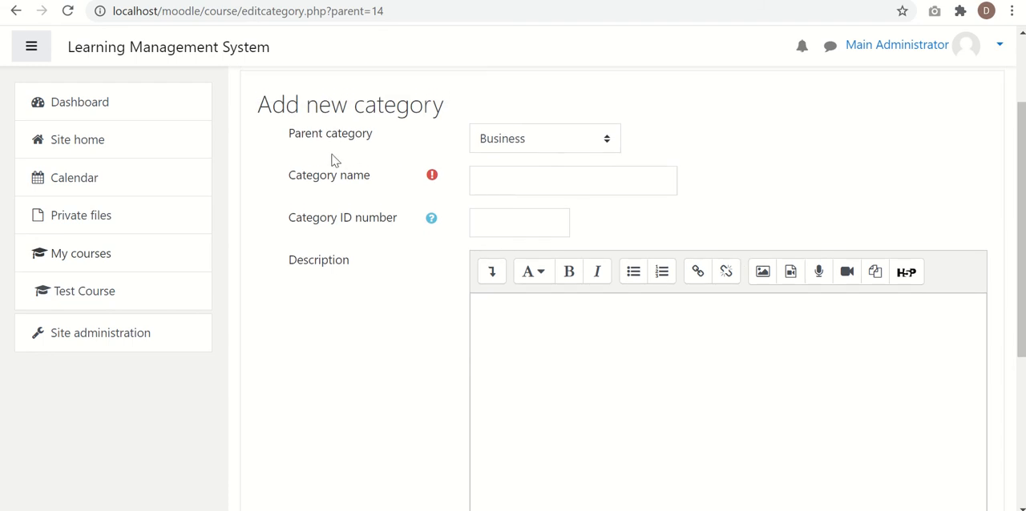
{"action": "left_click", "coordinate": [558, 148]}
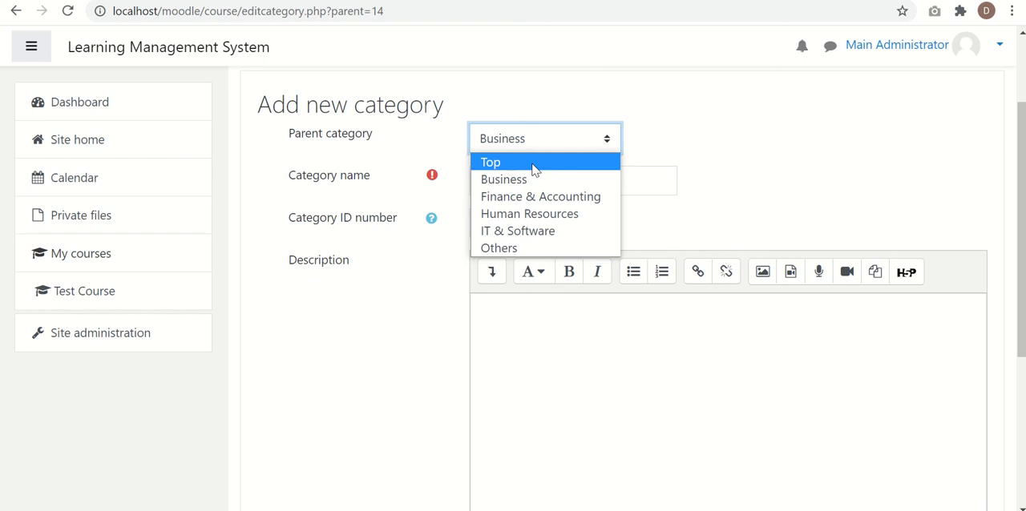
{"action": "left_click", "coordinate": [533, 163]}
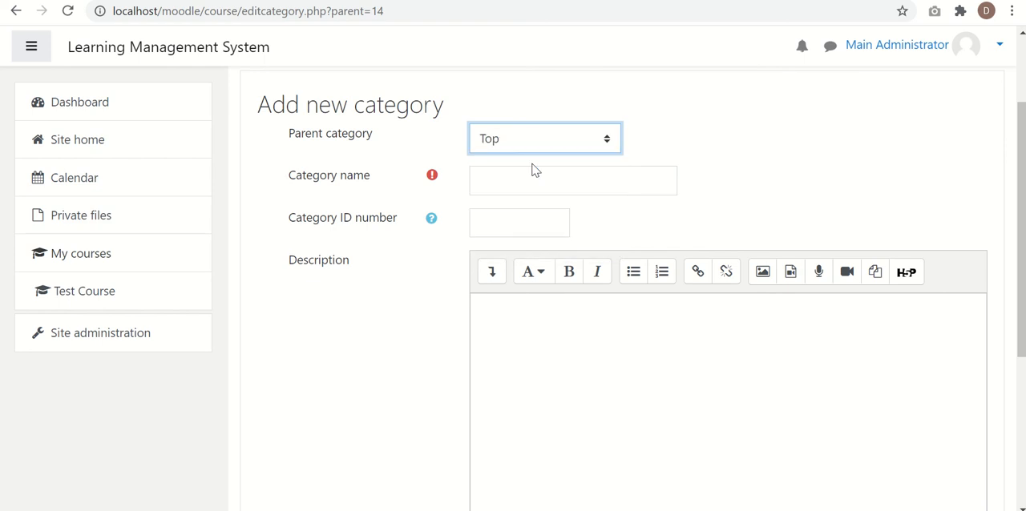
{"action": "left_click", "coordinate": [559, 143]}
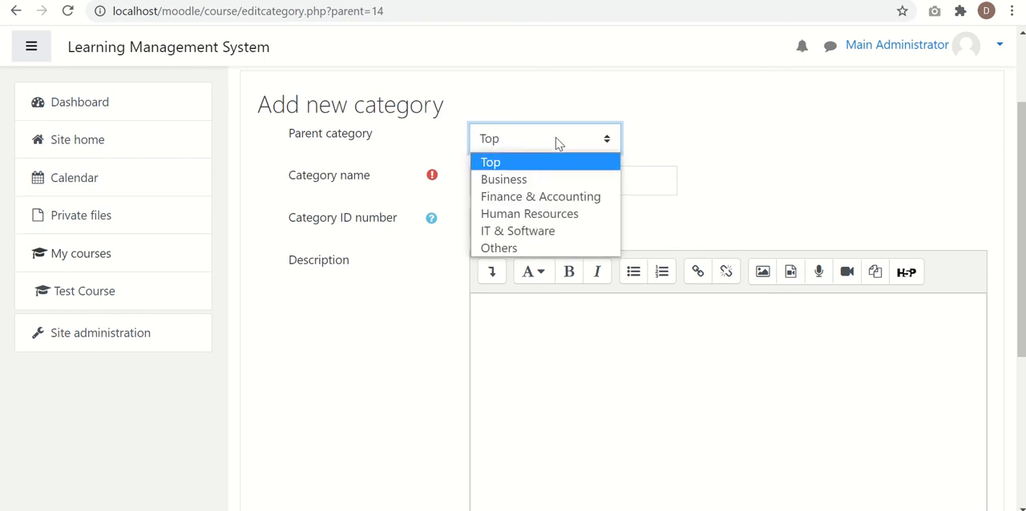
{"action": "left_click", "coordinate": [521, 182]}
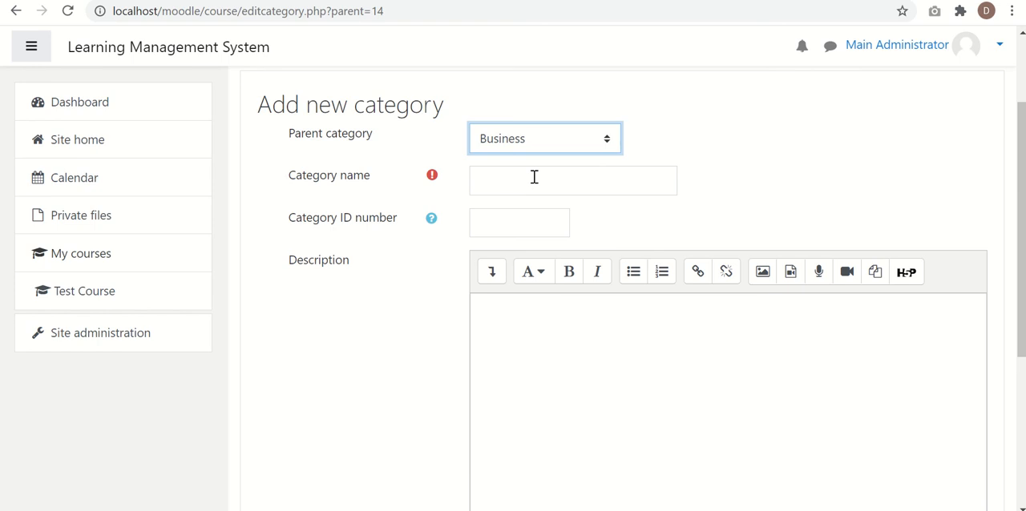
- Set the new category's parent to Top and name the category "Marketing"
{"action": "left_click", "coordinate": [567, 149]}
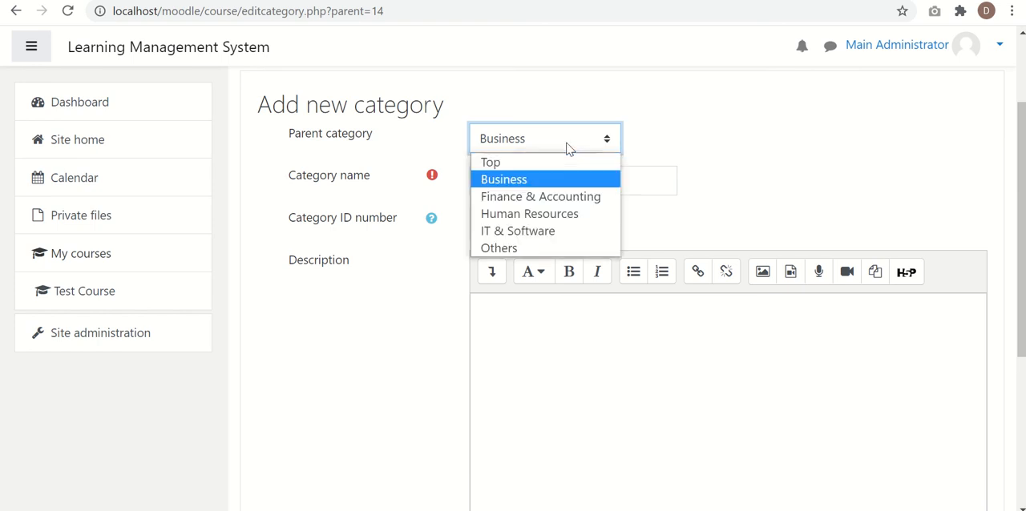
{"action": "left_click", "coordinate": [524, 162]}
{"action": "left_click", "coordinate": [514, 177]}
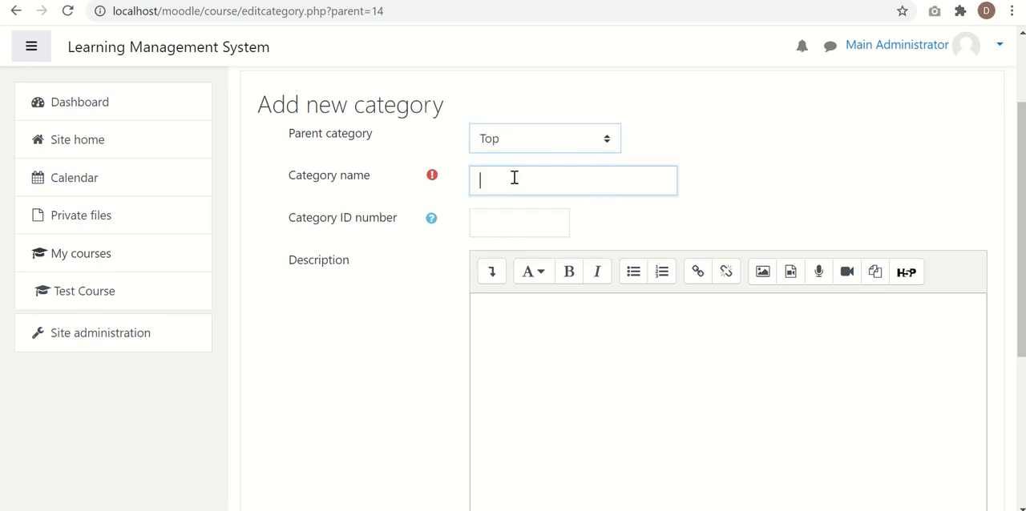
{"action": "type", "text": "M"}
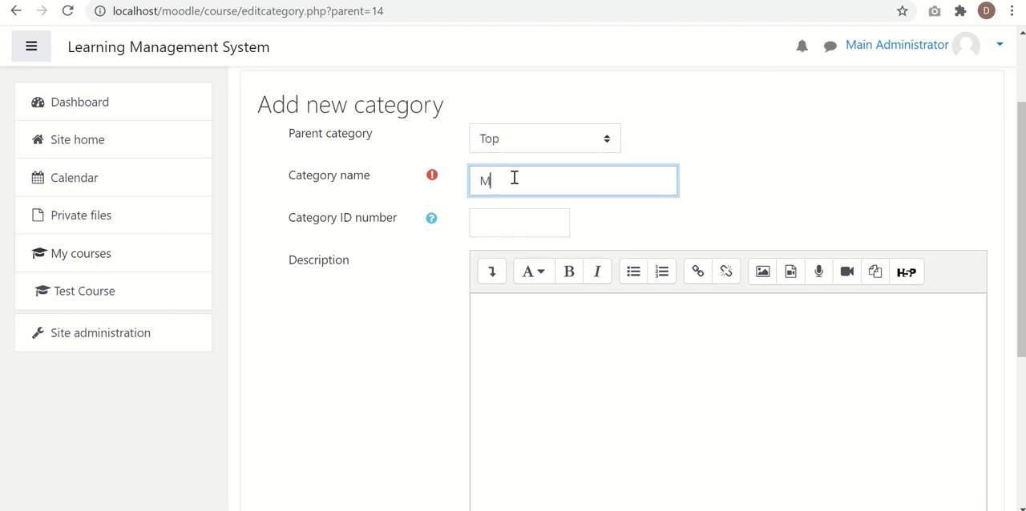
{"action": "type", "text": "arketing"}
- Read the help text for the category ID number field and close it
{"action": "left_click", "coordinate": [432, 221]}
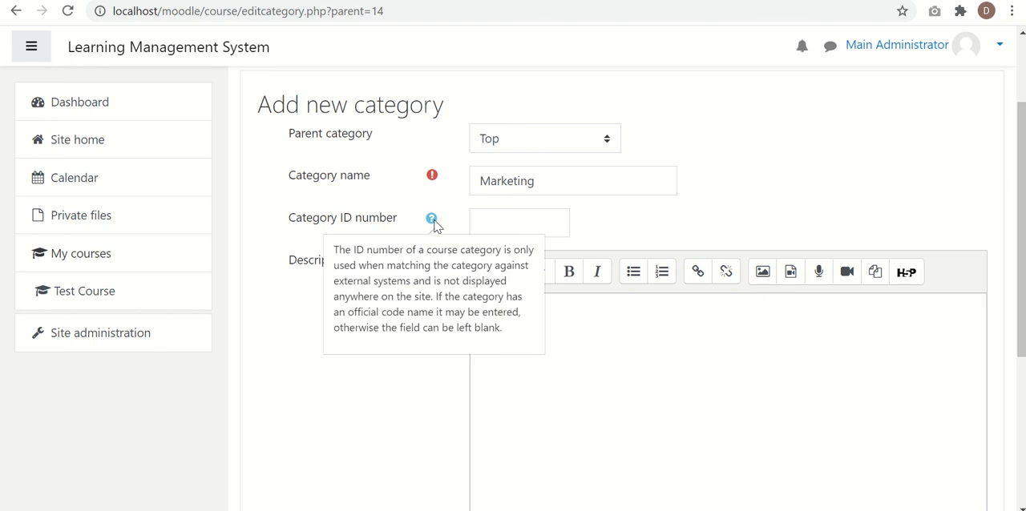
{"action": "left_click", "coordinate": [645, 239]}
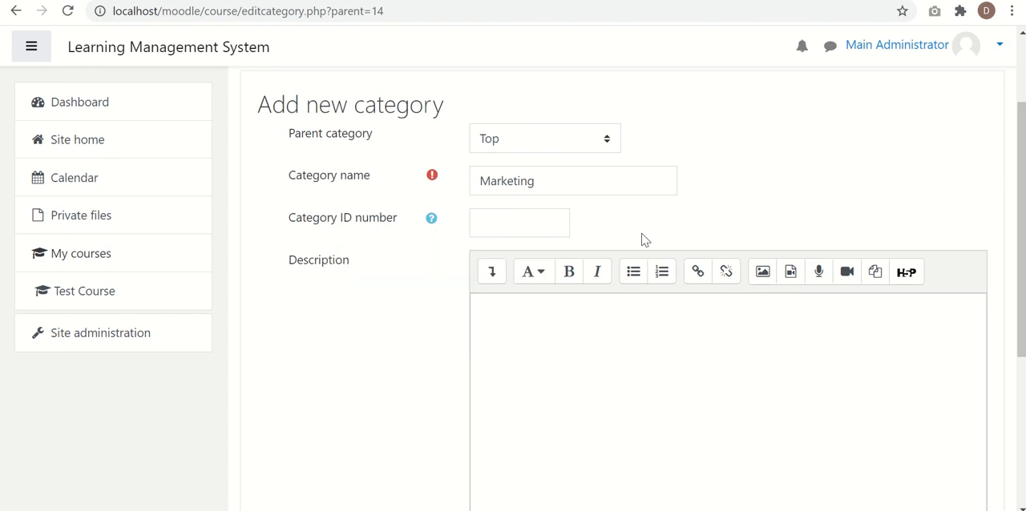
- Enter "This is category for Marketing courses." as the category description
{"action": "scroll", "coordinate": [598, 351], "scroll_direction": "down", "scroll_amount": 2}
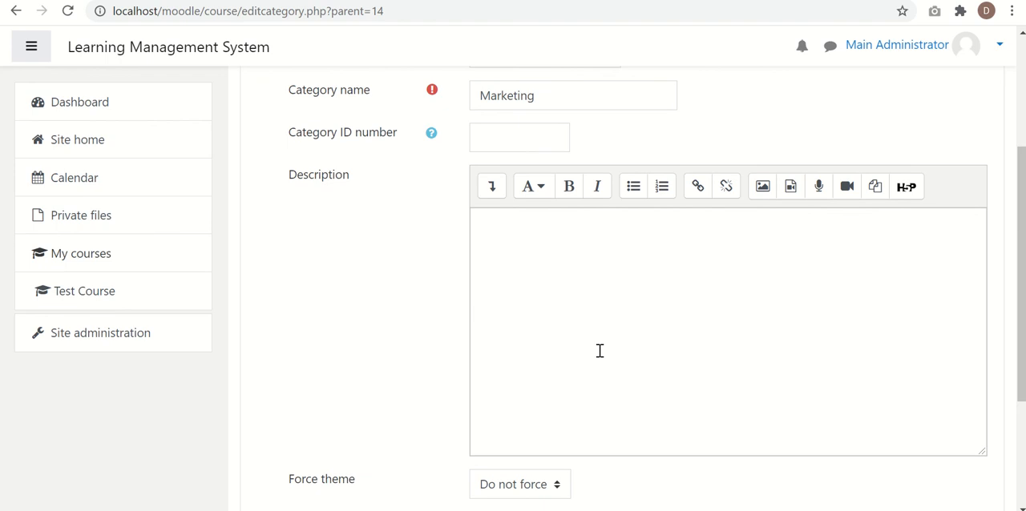
{"action": "left_click", "coordinate": [557, 256]}
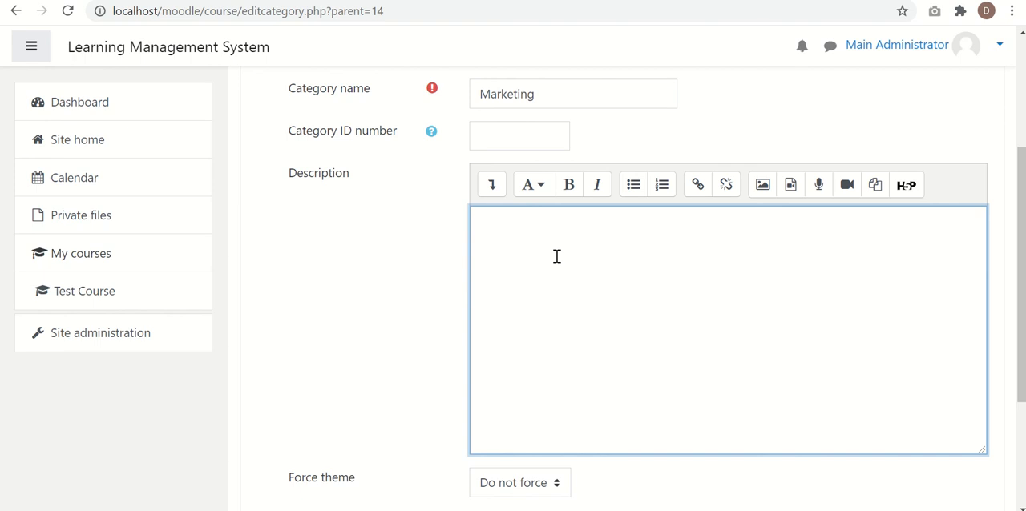
{"action": "type", "text": "This is category"}
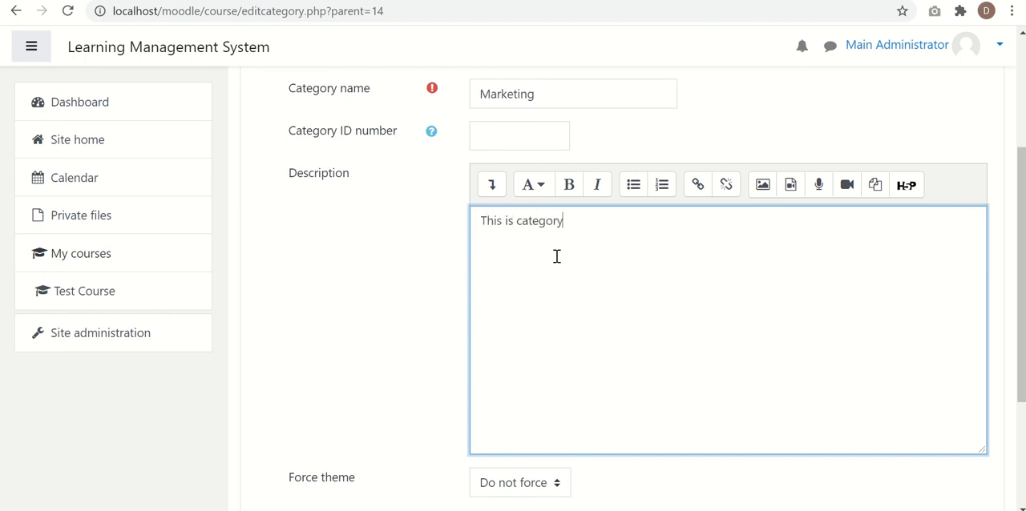
{"action": "type", "text": " for Marketing c"}
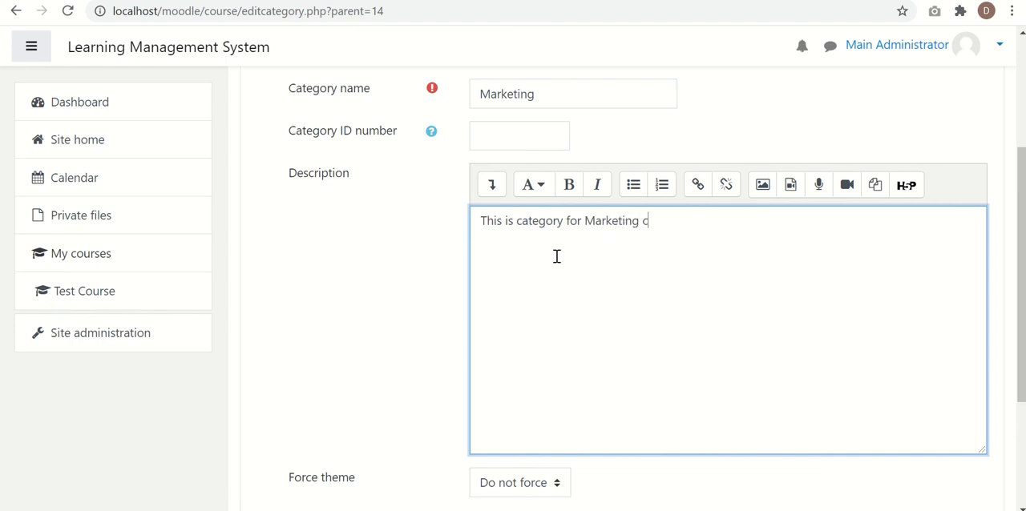
{"action": "type", "text": "ourses."}
- Review the completed form and create the Marketing category without forcing a theme
{"action": "scroll", "coordinate": [385, 373], "scroll_direction": "down", "scroll_amount": 2}
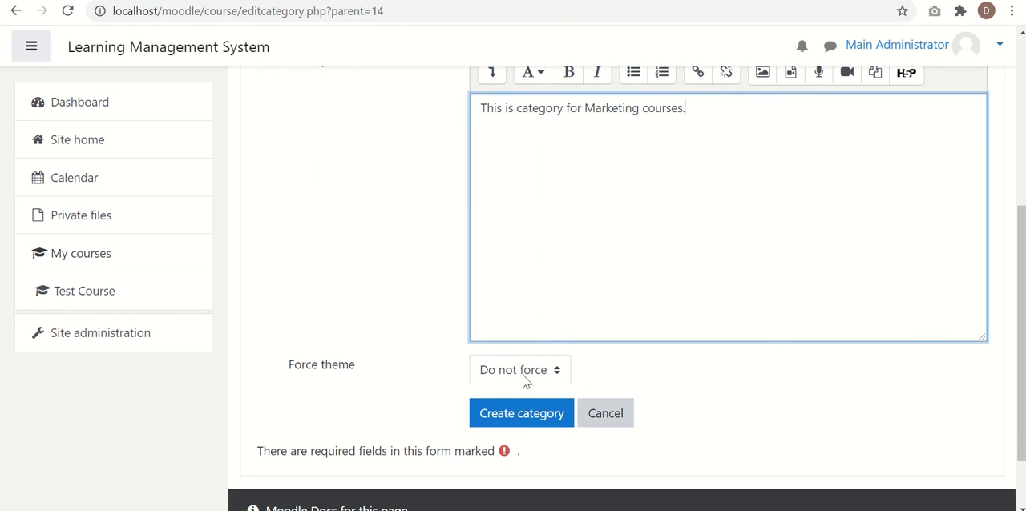
{"action": "scroll", "coordinate": [596, 364], "scroll_direction": "up", "scroll_amount": 2}
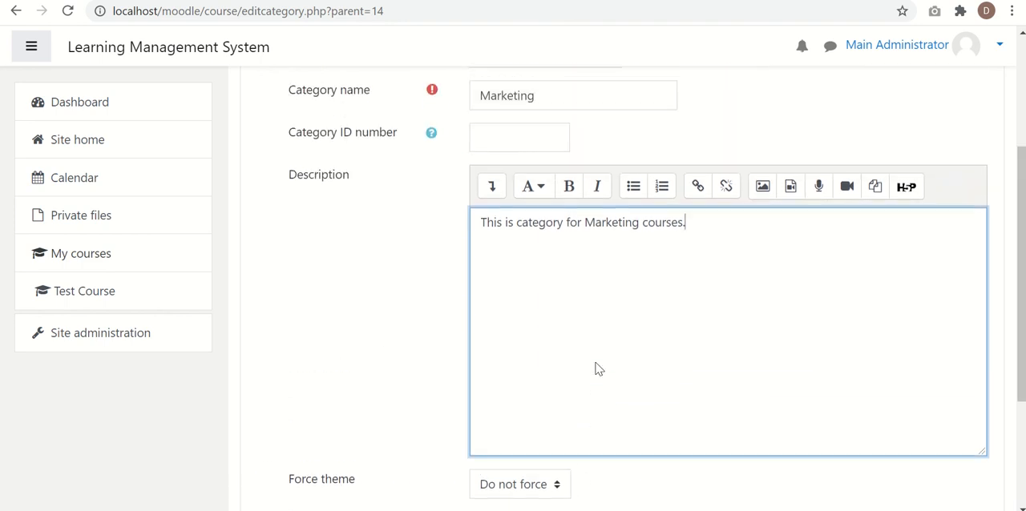
{"action": "scroll", "coordinate": [444, 121], "scroll_direction": "up", "scroll_amount": 1}
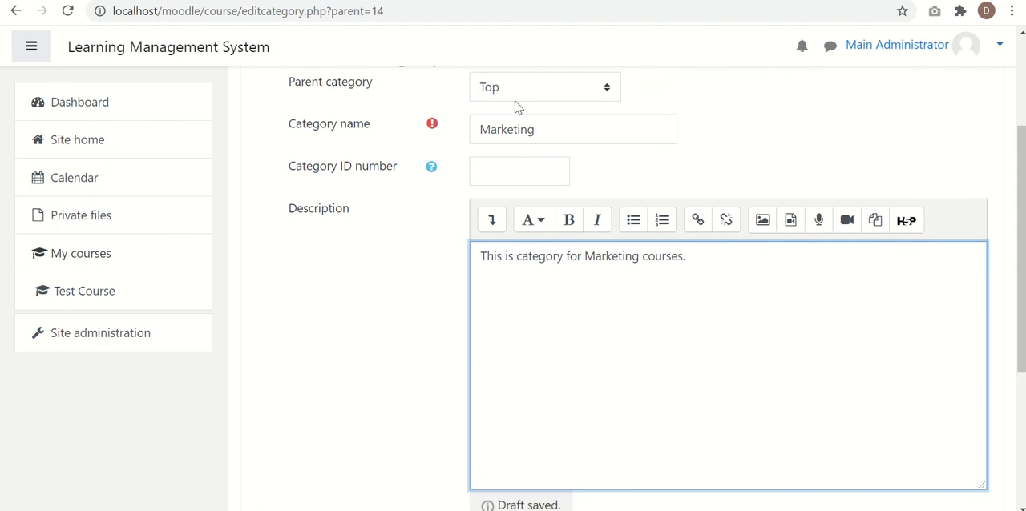
{"action": "scroll", "coordinate": [428, 334], "scroll_direction": "down", "scroll_amount": 3}
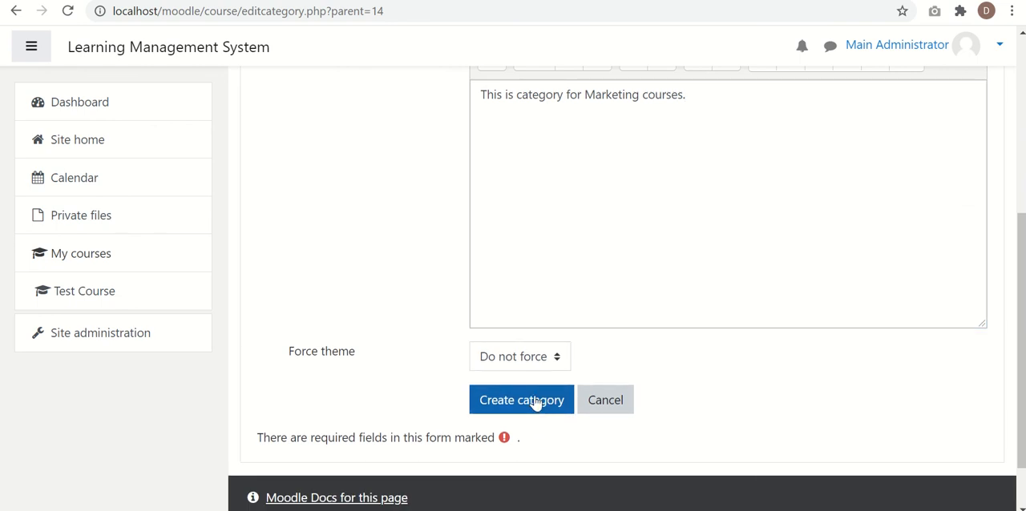
{"action": "left_click", "coordinate": [536, 401]}
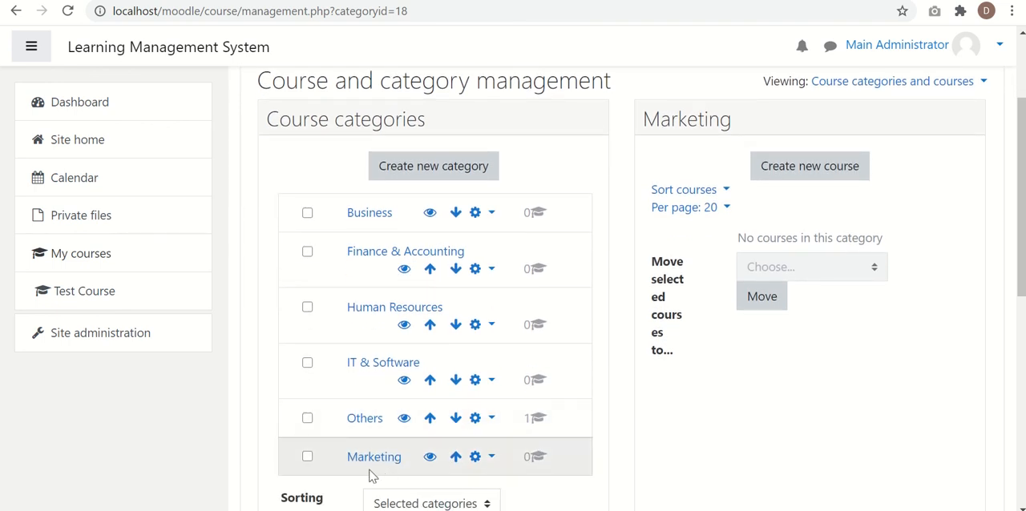
- Move the Marketing category up one place in the category list, above Others
{"action": "scroll", "coordinate": [388, 479], "scroll_direction": "down", "scroll_amount": 1}
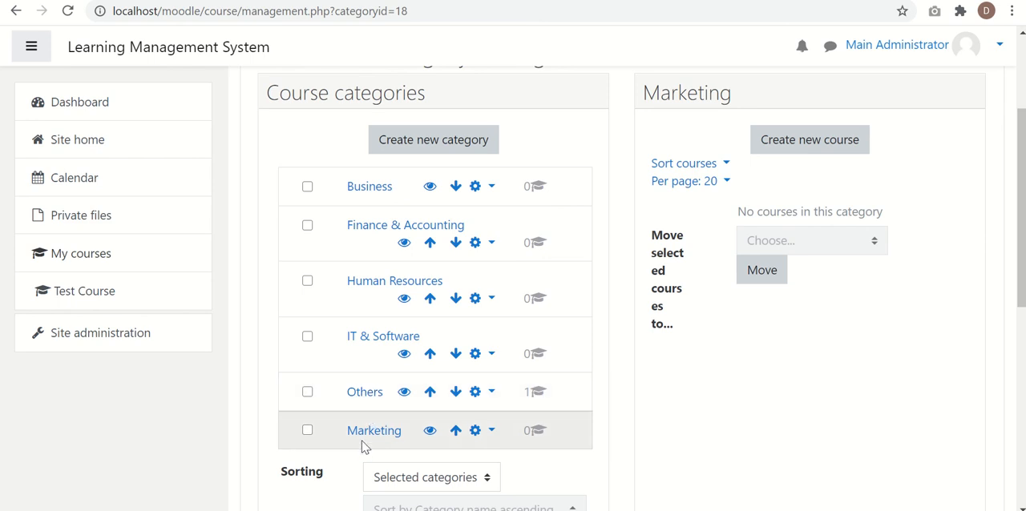
{"action": "left_click", "coordinate": [455, 434]}
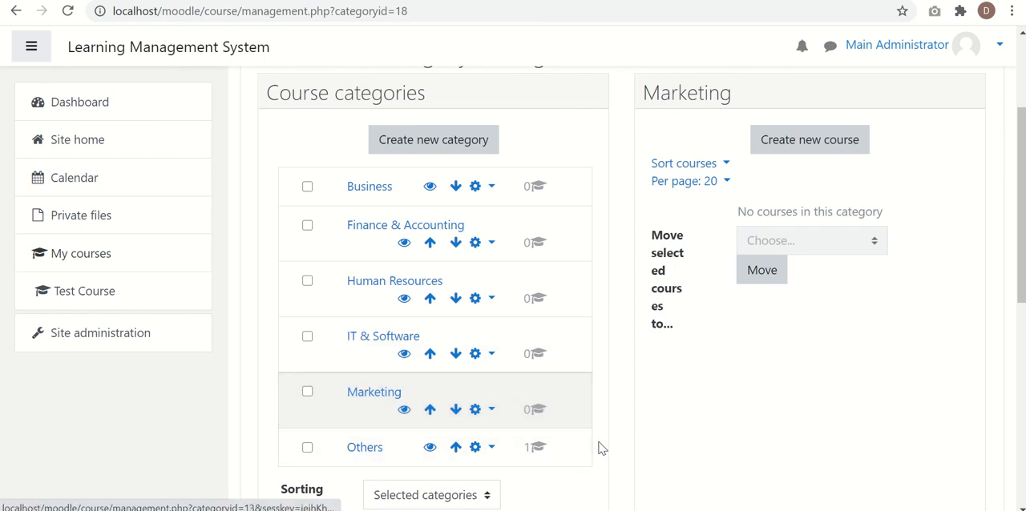
{"action": "scroll", "coordinate": [601, 448], "scroll_direction": "down", "scroll_amount": 2}
{"action": "scroll", "coordinate": [601, 448], "scroll_direction": "down", "scroll_amount": 1}
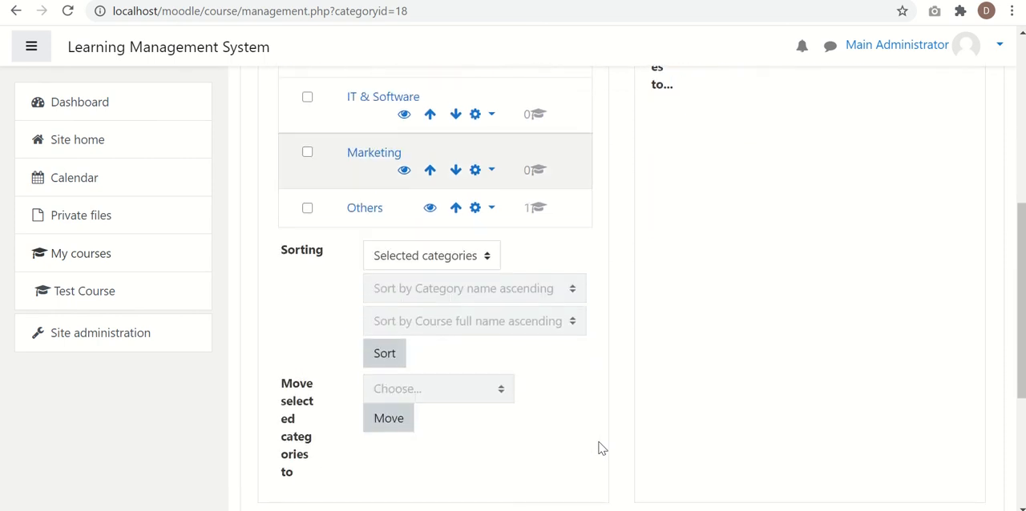
- Go to the site home page and check the course categories listed there
{"action": "scroll", "coordinate": [601, 448], "scroll_direction": "up", "scroll_amount": 4}
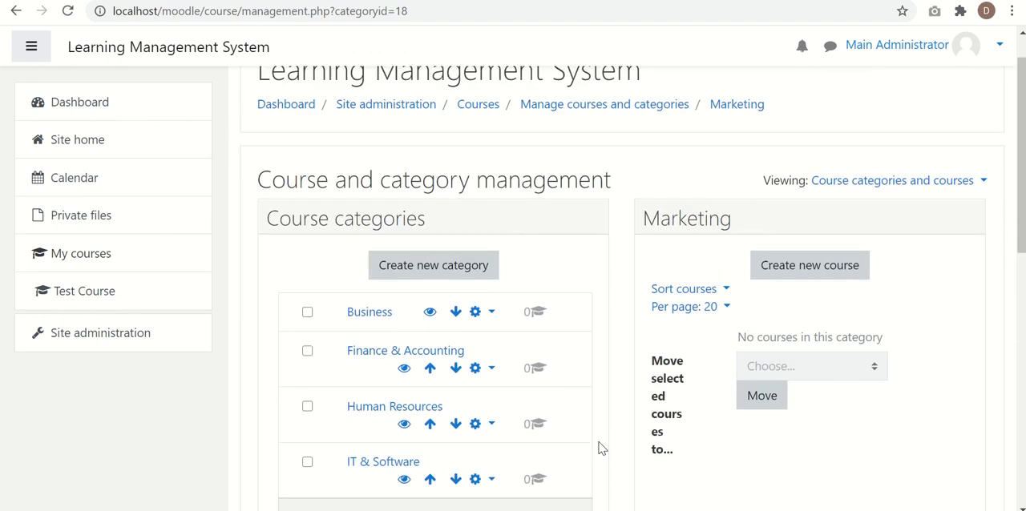
{"action": "left_click", "coordinate": [127, 150]}
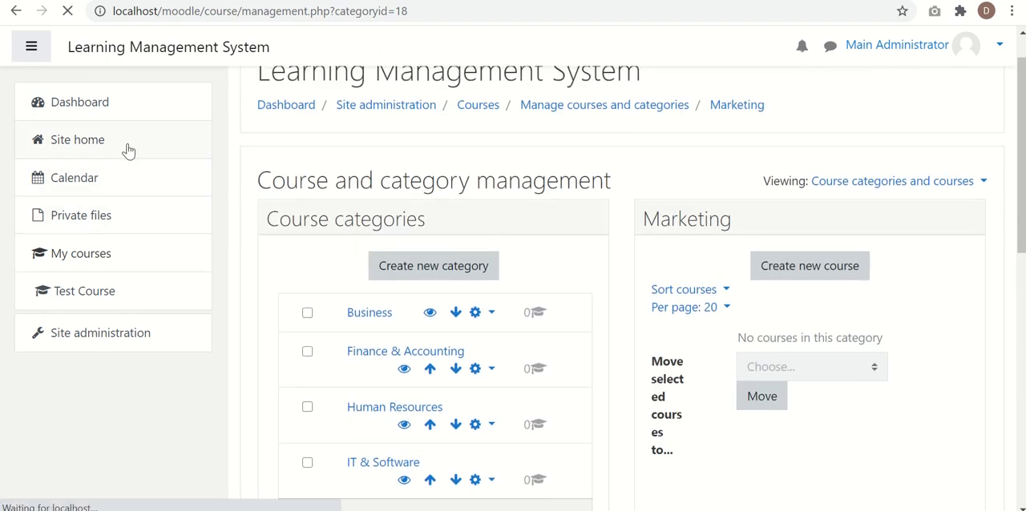
{"action": "scroll", "coordinate": [380, 257], "scroll_direction": "down", "scroll_amount": 2}
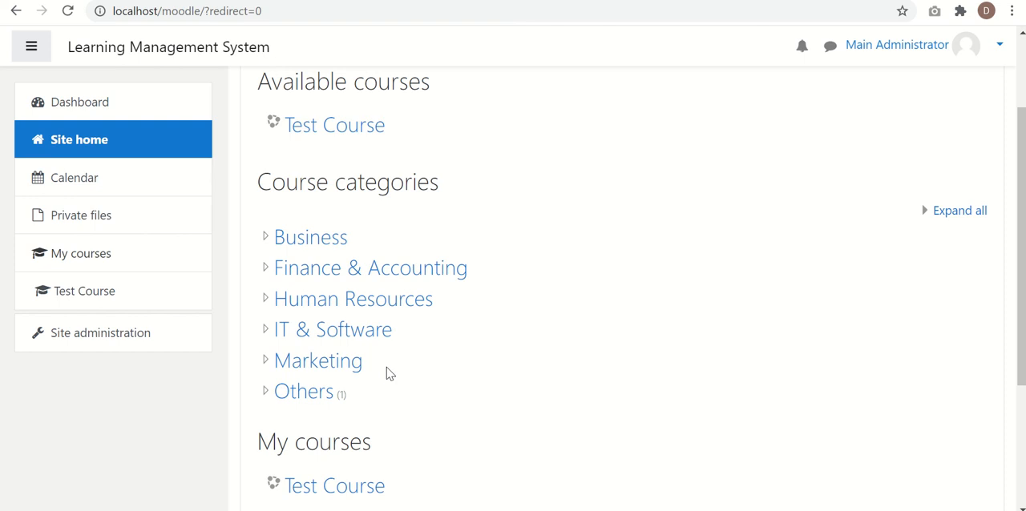
- Open the course and category management page from site administration and review the order of the course categories
{"action": "left_click", "coordinate": [142, 347]}
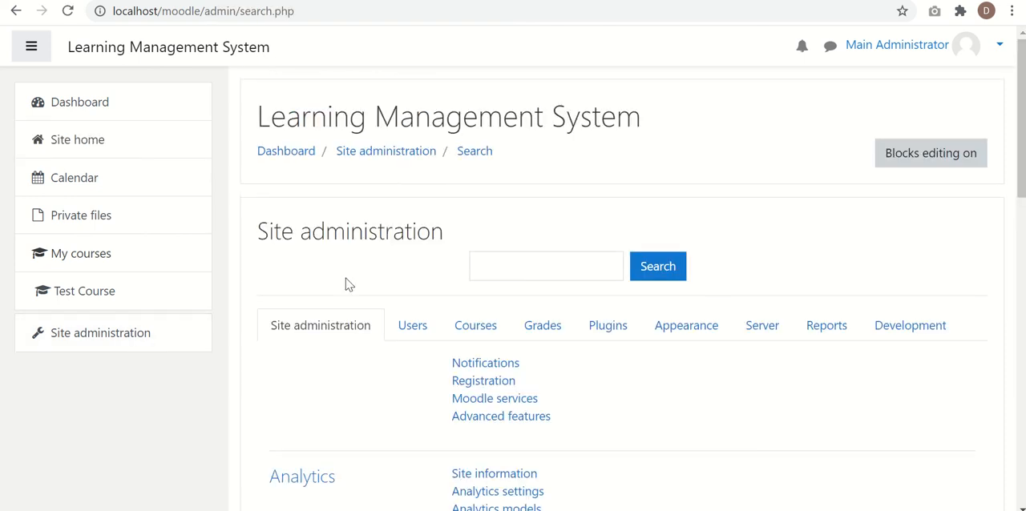
{"action": "scroll", "coordinate": [392, 260], "scroll_direction": "down", "scroll_amount": 1}
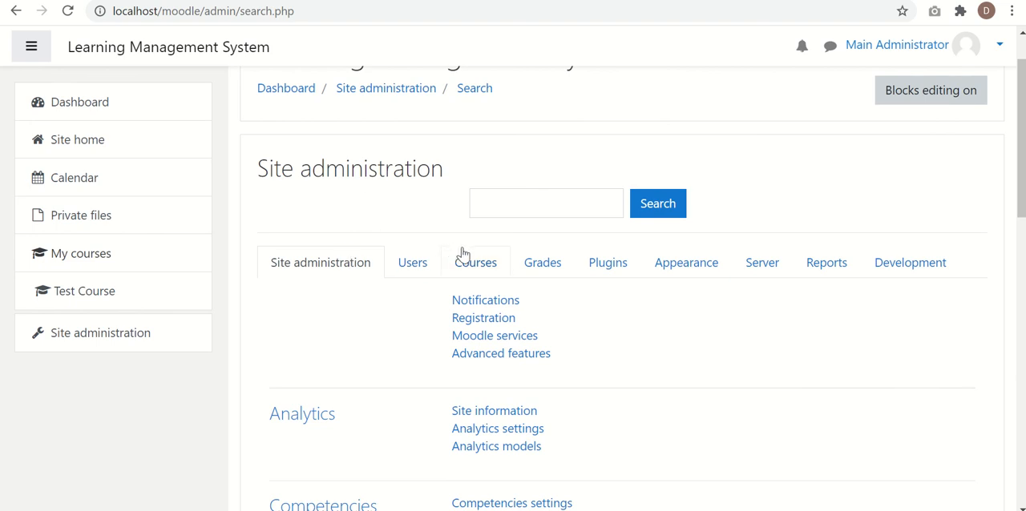
{"action": "left_click", "coordinate": [484, 267]}
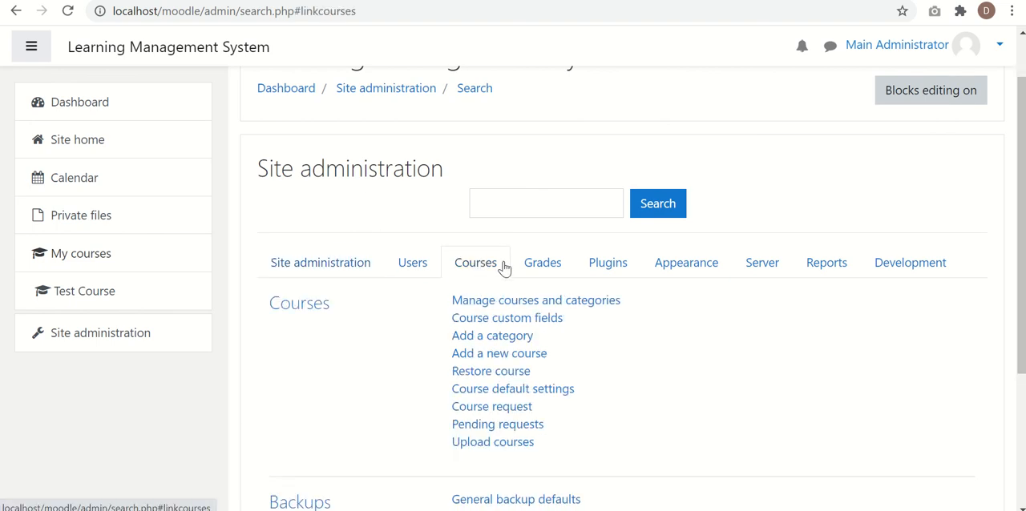
{"action": "left_click", "coordinate": [530, 303]}
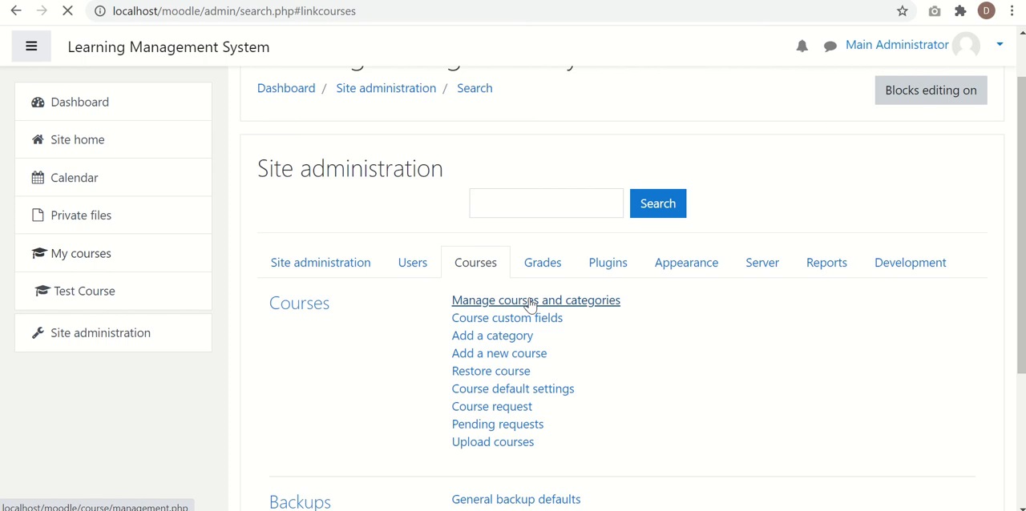
{"action": "scroll", "coordinate": [530, 304], "scroll_direction": "down", "scroll_amount": 2}
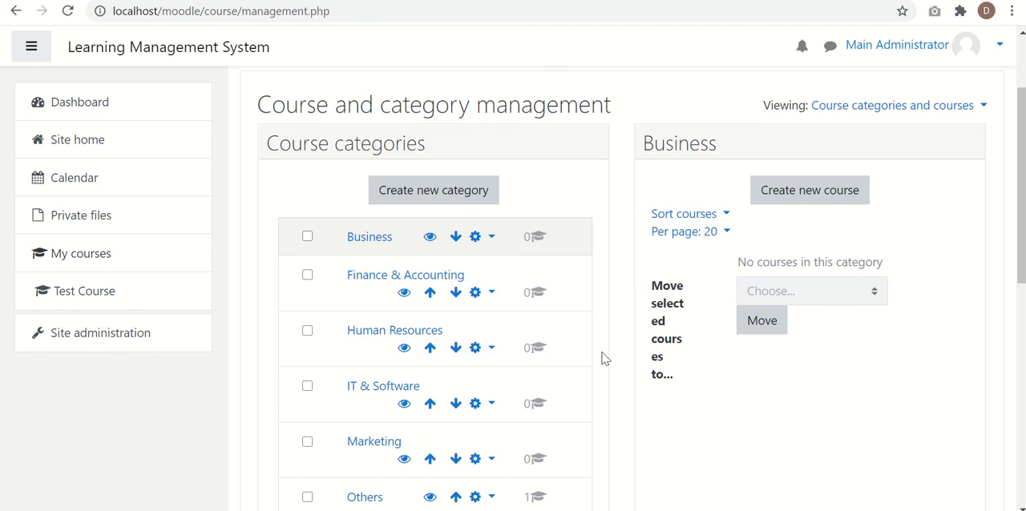
{"action": "scroll", "coordinate": [601, 358], "scroll_direction": "down", "scroll_amount": 1}
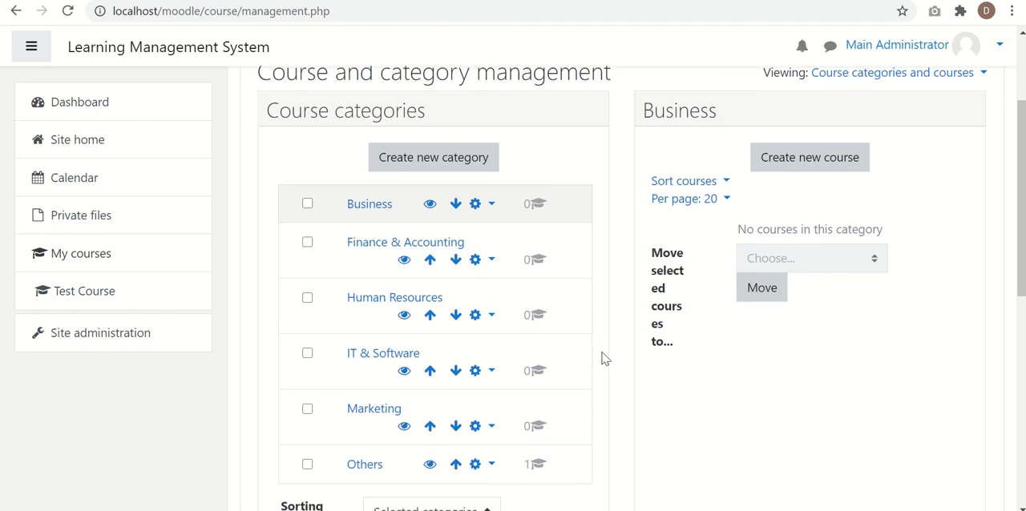
- Return to the site home page and compare its course category order with the management list
{"action": "left_click", "coordinate": [149, 150]}
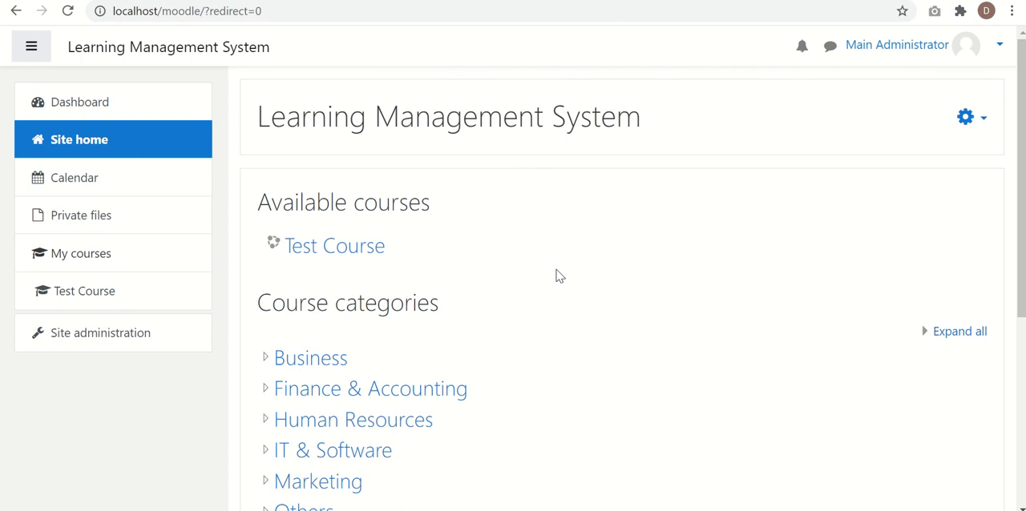
{"action": "scroll", "coordinate": [559, 277], "scroll_direction": "down", "scroll_amount": 3}
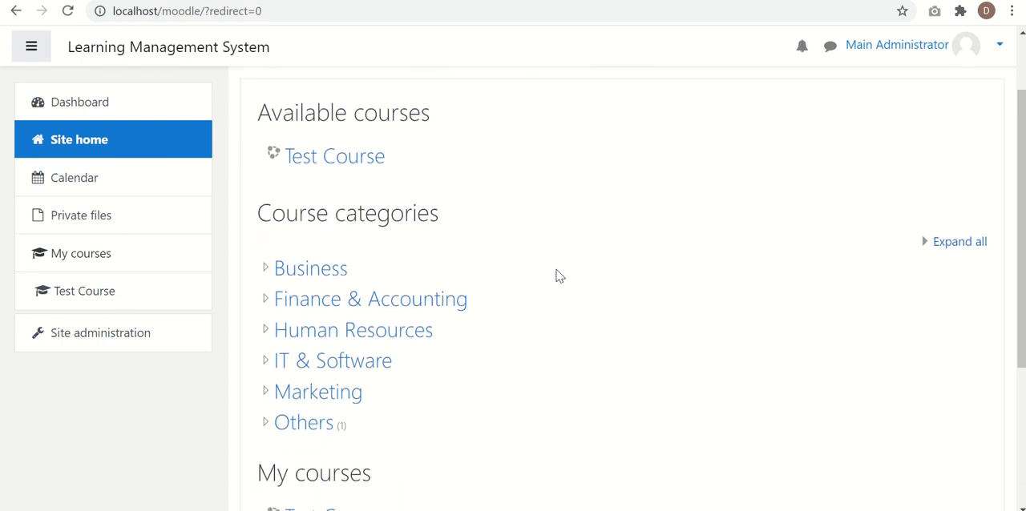